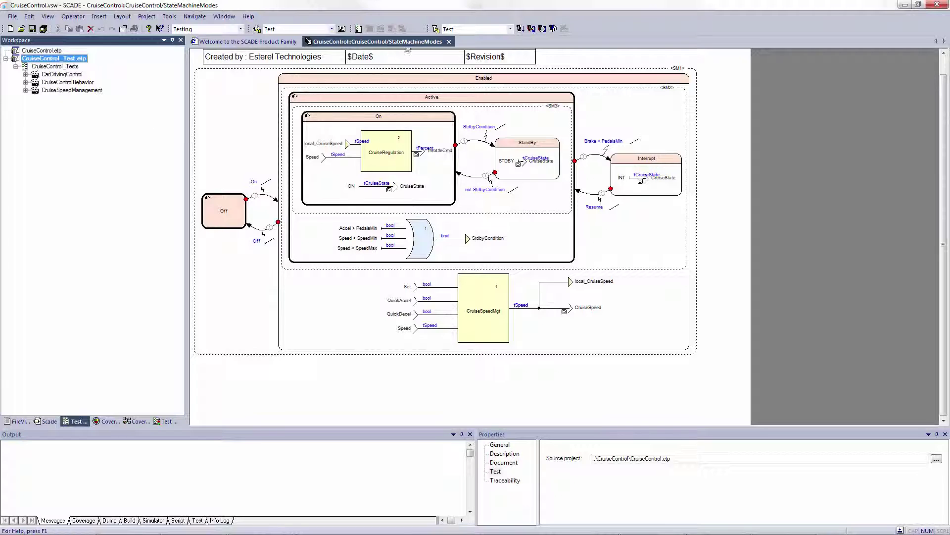
Set LDRA Test Suite as the target test environment in the Harness Generation settings
{"action": "left_click", "coordinate": [437, 30]}
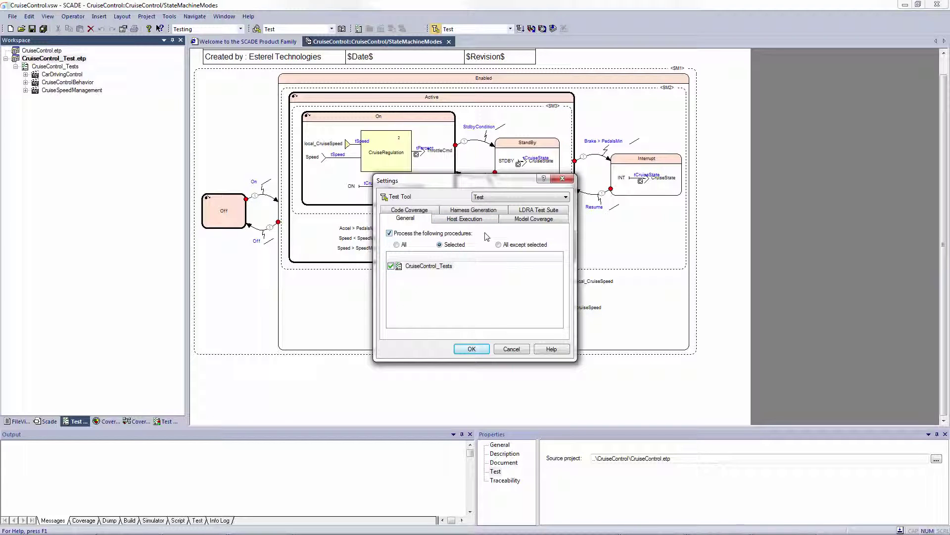
{"action": "left_click", "coordinate": [498, 211]}
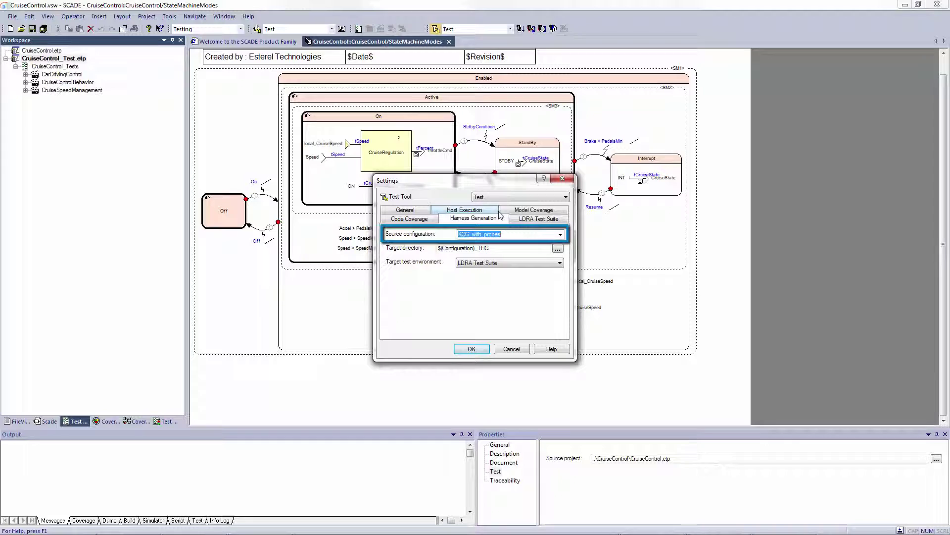
{"action": "left_click", "coordinate": [523, 263]}
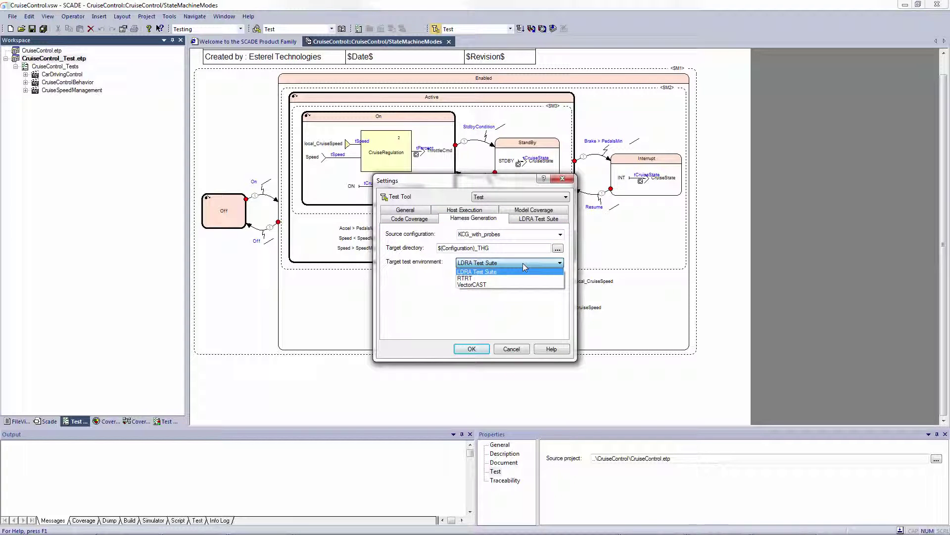
{"action": "left_click", "coordinate": [523, 263]}
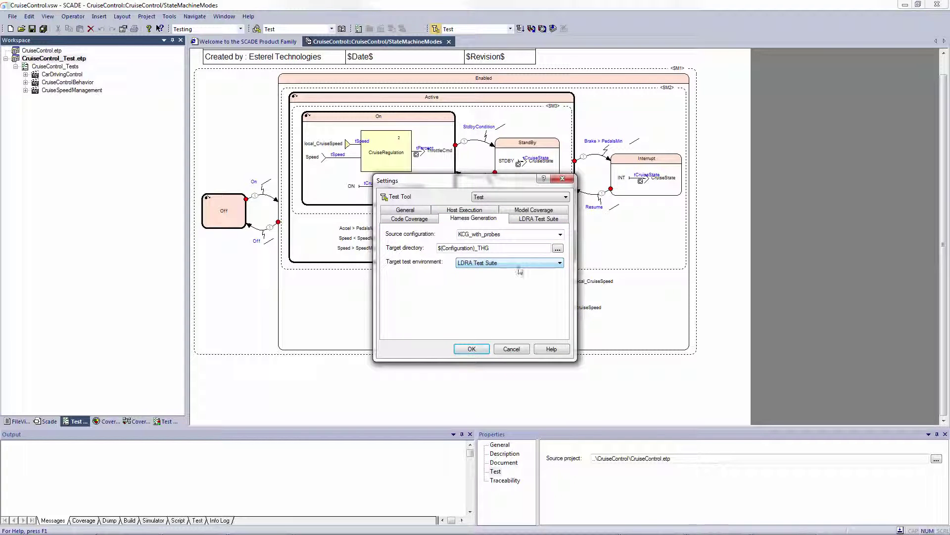
Generate the LDRA target test harness and expand the generated log and test case file lists
{"action": "left_click", "coordinate": [473, 349]}
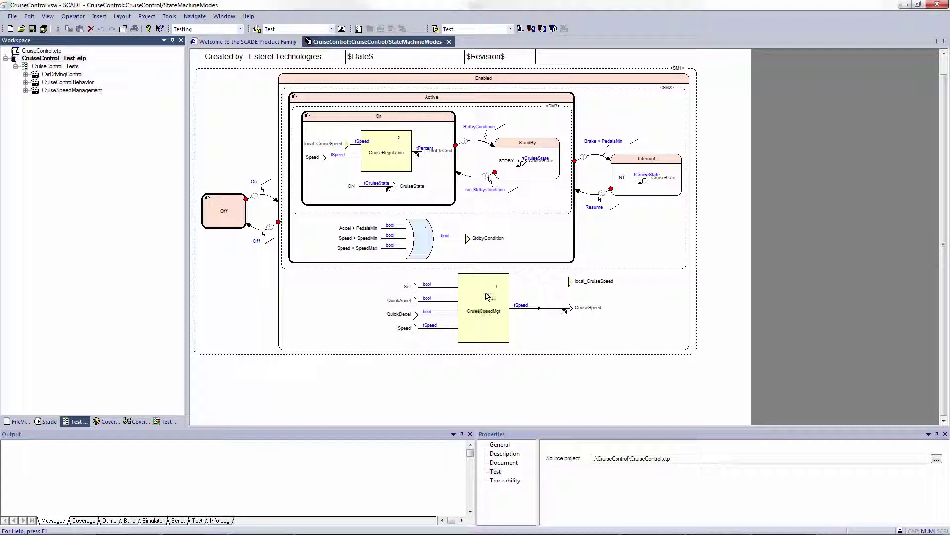
{"action": "left_click", "coordinate": [553, 30]}
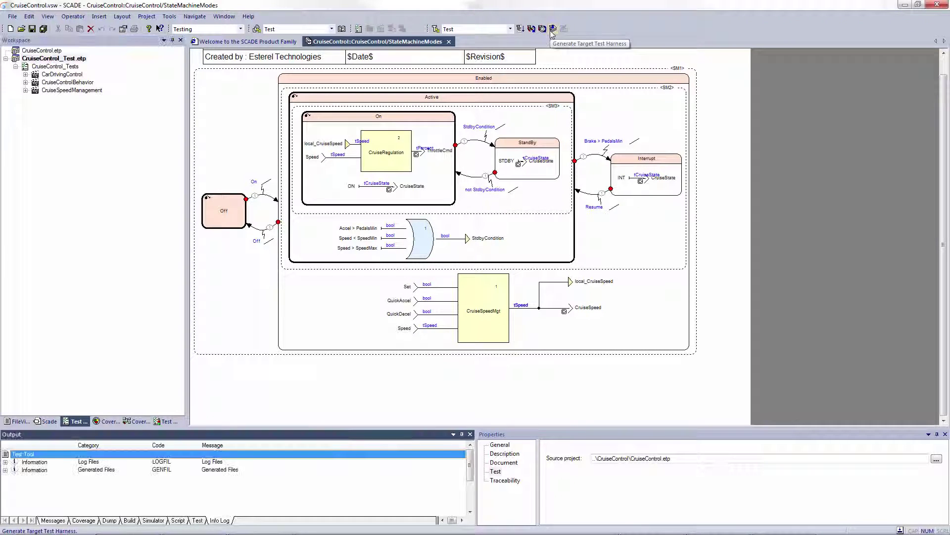
{"action": "left_click", "coordinate": [5, 470]}
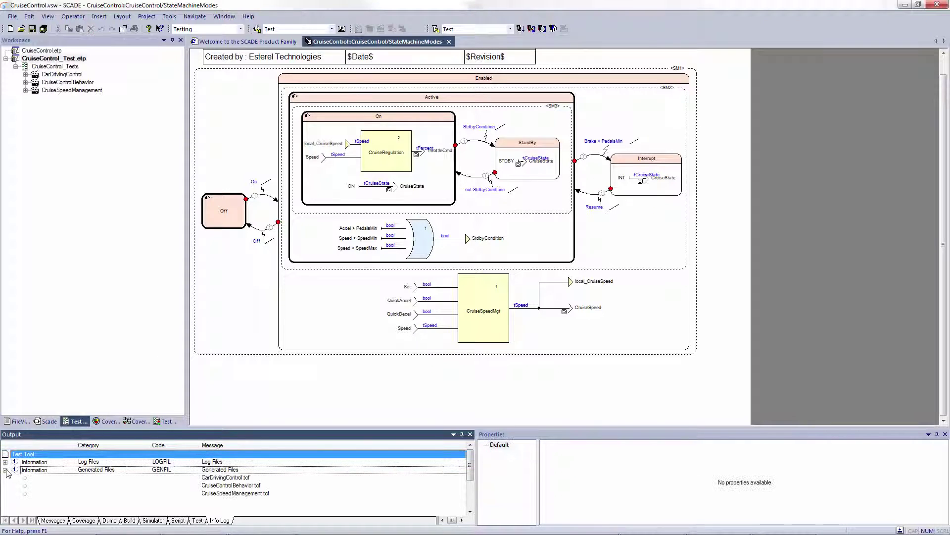
{"action": "left_click", "coordinate": [6, 461]}
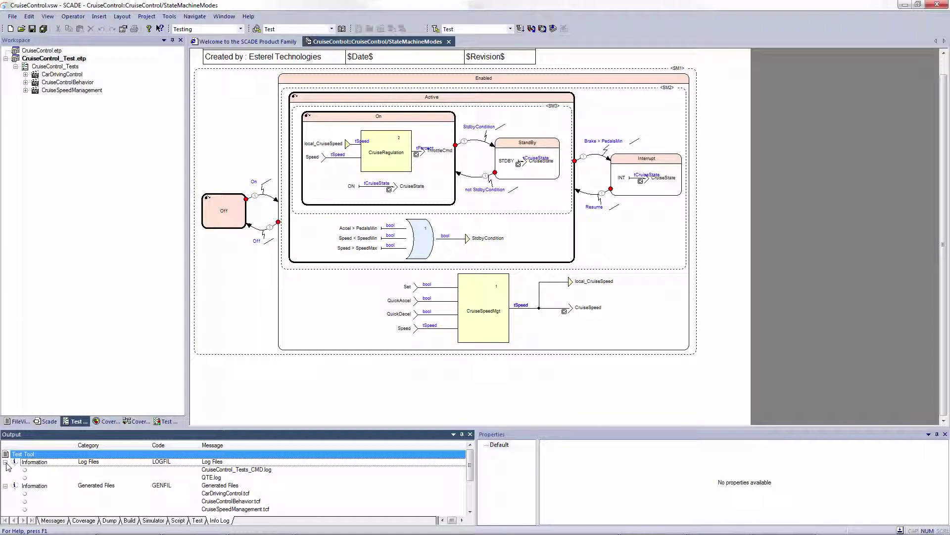